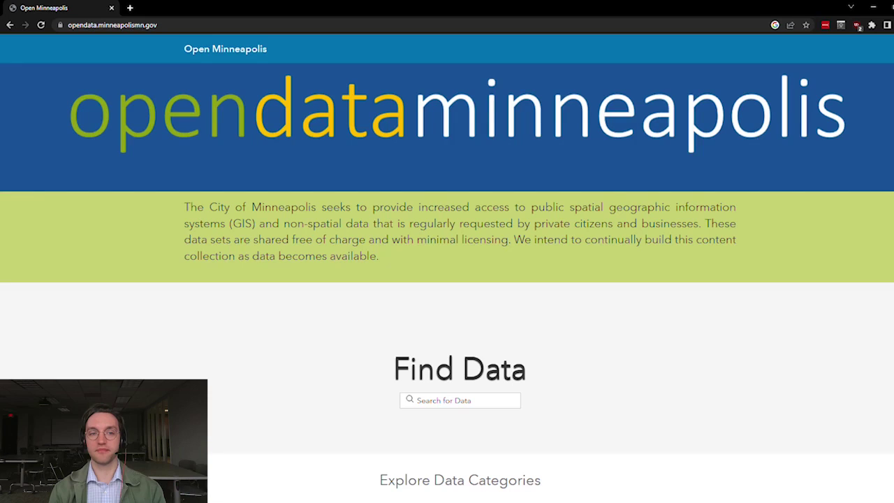
Step: Search Open Data Minneapolis for 'streets' and open the MPLS Centerline dataset
{"action": "left_click", "coordinate": [412, 403]}
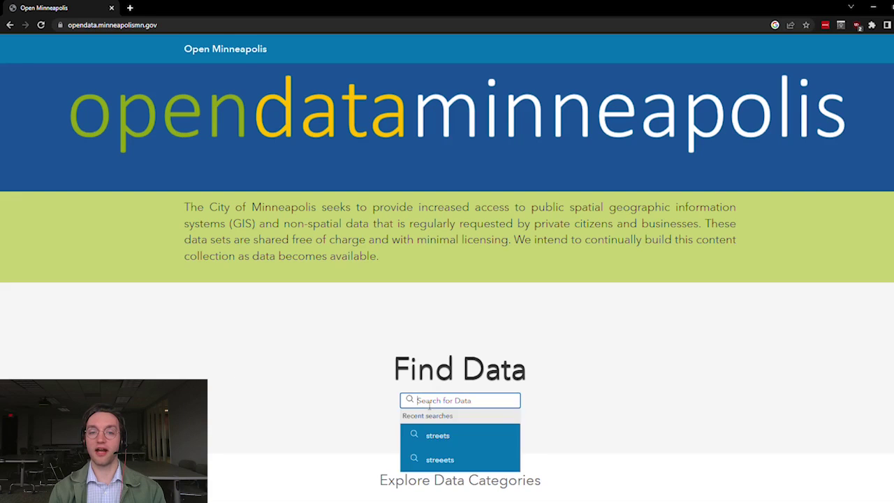
{"action": "type", "text": "streets"}
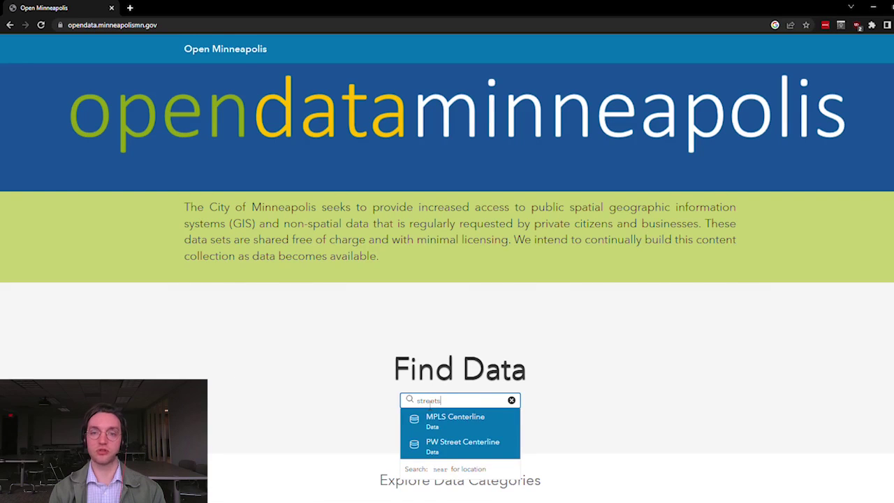
{"action": "key", "text": "Return"}
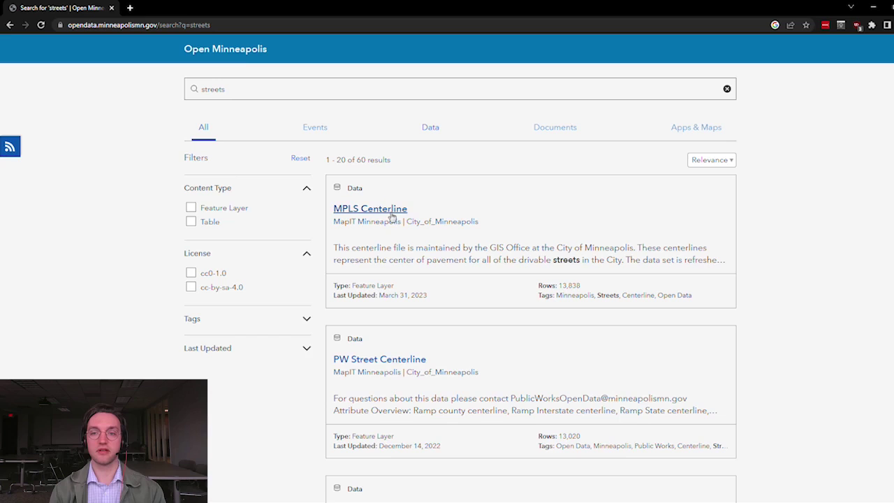
{"action": "left_click", "coordinate": [391, 217]}
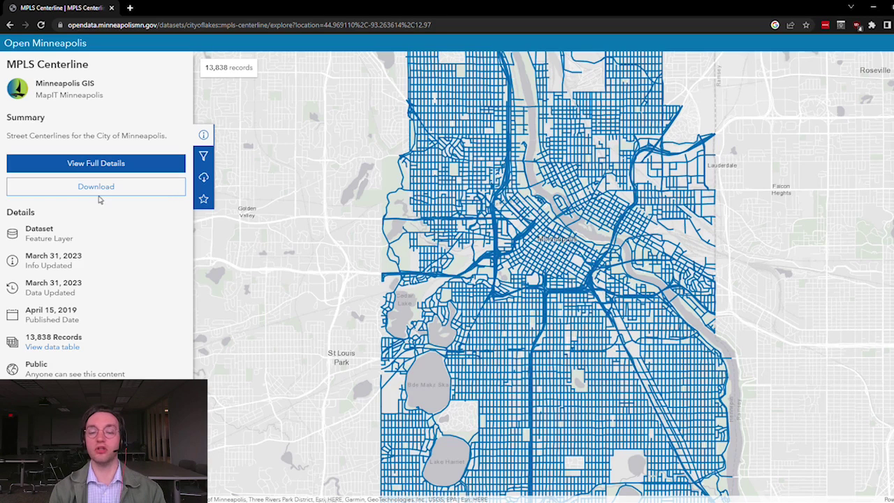
Step: Open the dataset's full details page and its complete metadata in a new tab
{"action": "left_click", "coordinate": [98, 167]}
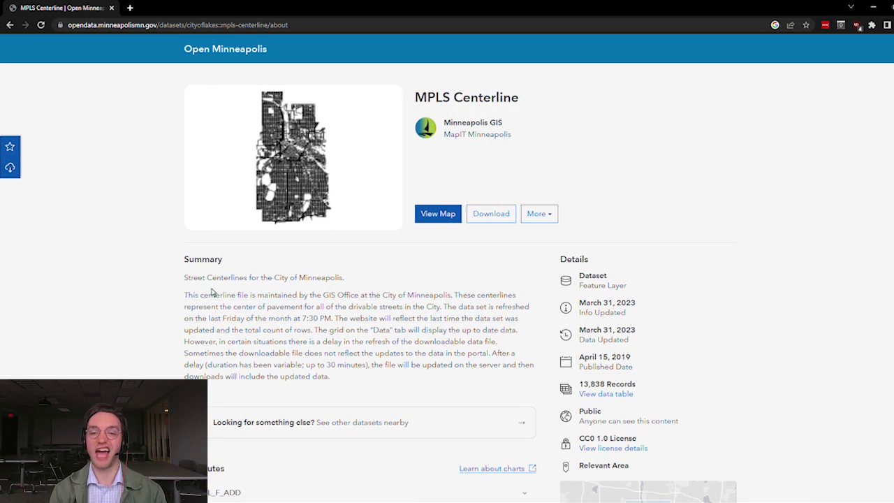
{"action": "scroll", "coordinate": [213, 294], "scroll_direction": "down", "scroll_amount": 4}
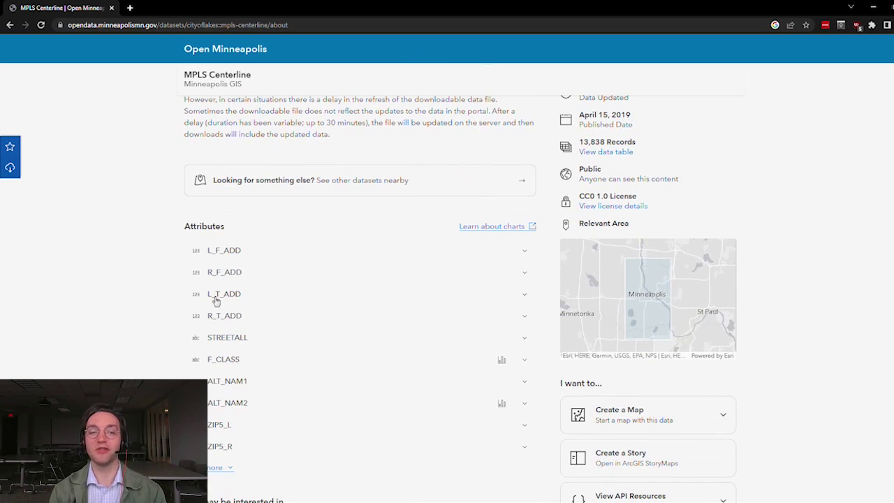
{"action": "scroll", "coordinate": [680, 415], "scroll_direction": "down", "scroll_amount": 3}
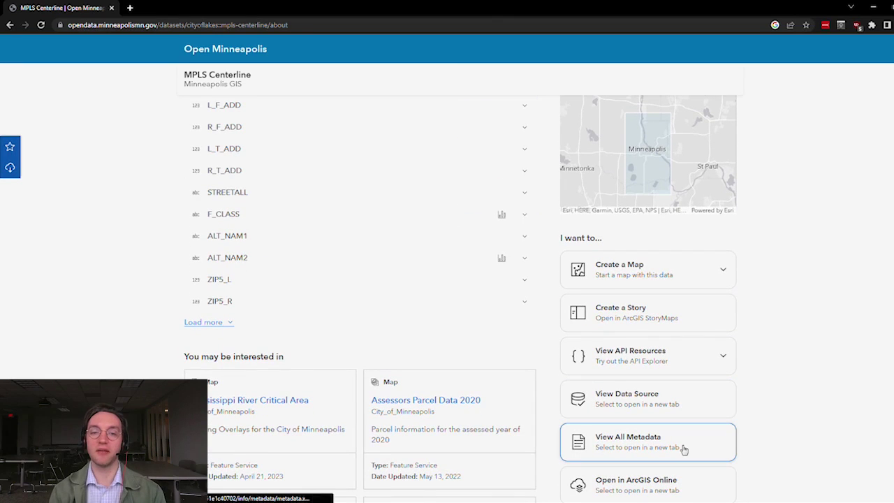
{"action": "left_click", "coordinate": [683, 450]}
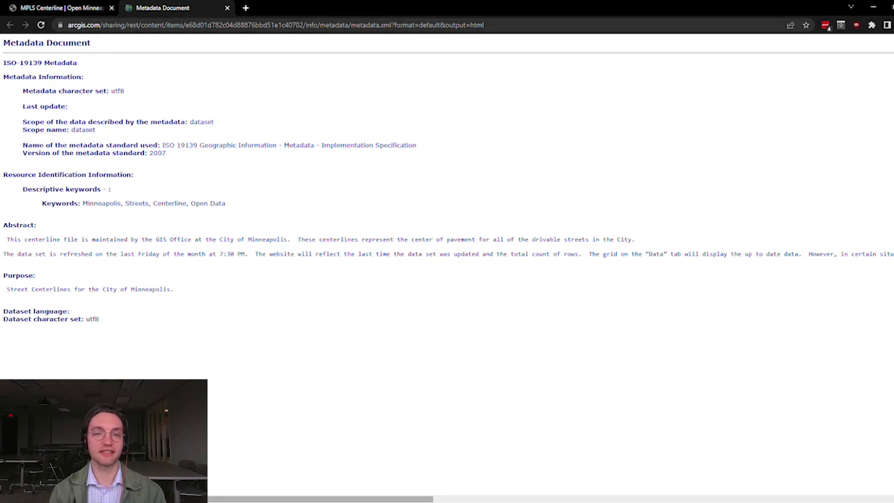
{"action": "left_click_drag", "start_coordinate": [392, 25], "coordinate": [357, 25]}
{"action": "left_click_drag", "start_coordinate": [426, 25], "coordinate": [532, 42]}
{"action": "left_click", "coordinate": [532, 76]}
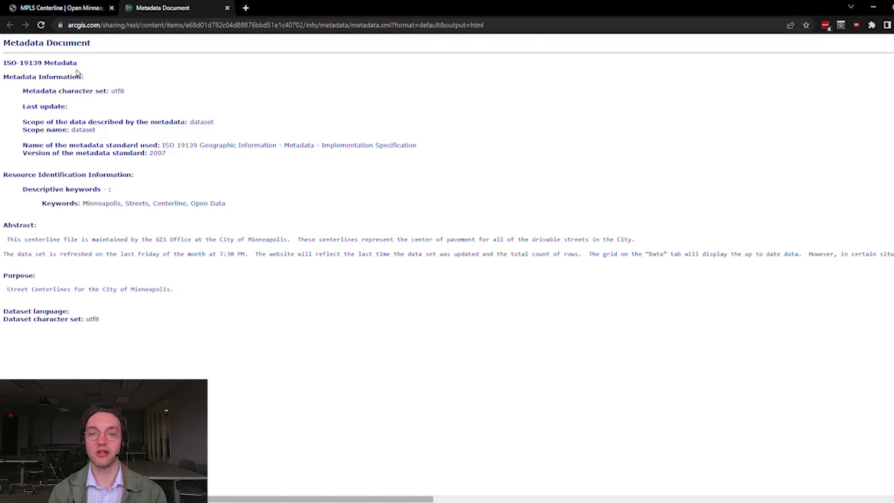
{"action": "left_click_drag", "start_coordinate": [79, 67], "coordinate": [2, 63]}
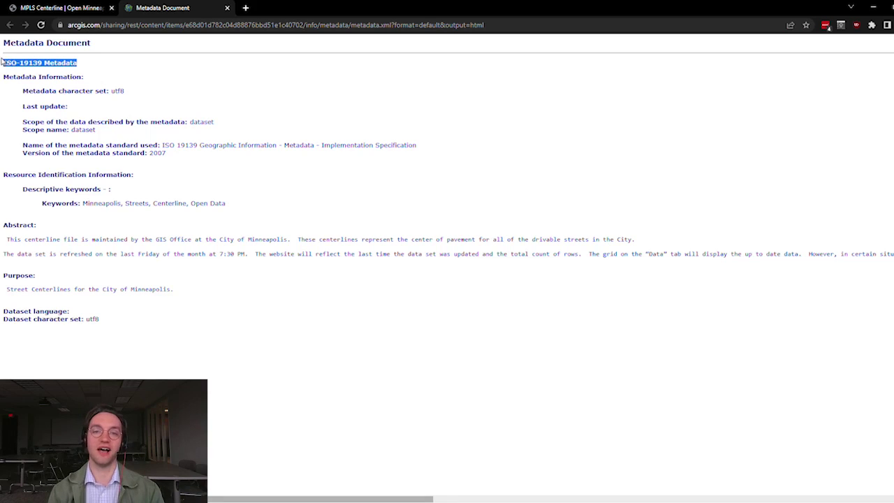
{"action": "left_click", "coordinate": [81, 65]}
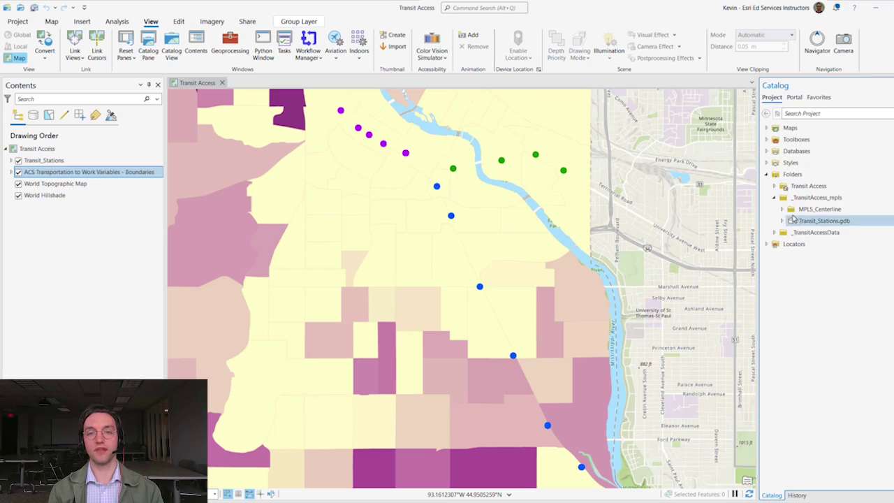
Step: Add MPLS_Centerline.shp from the MPLS_Centerline folder to the Transit Access map
{"action": "left_click", "coordinate": [782, 209]}
{"action": "left_click", "coordinate": [825, 220]}
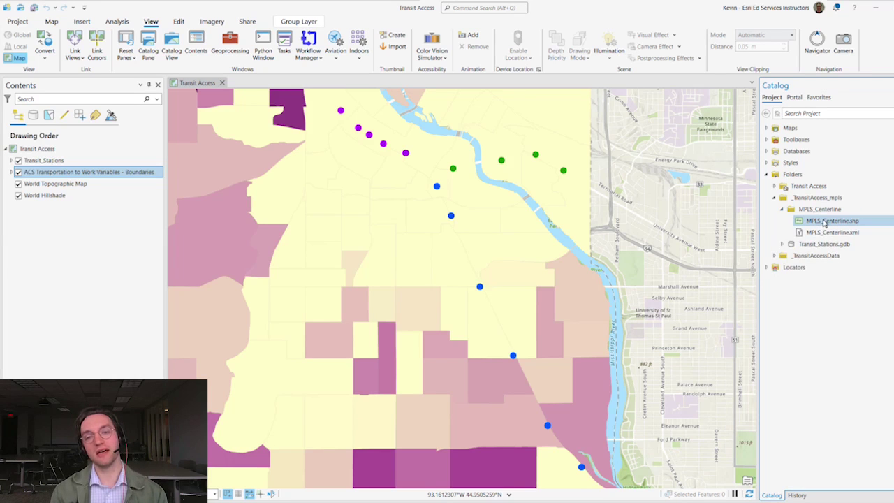
{"action": "right_click", "coordinate": [825, 221]}
{"action": "left_click", "coordinate": [751, 229]}
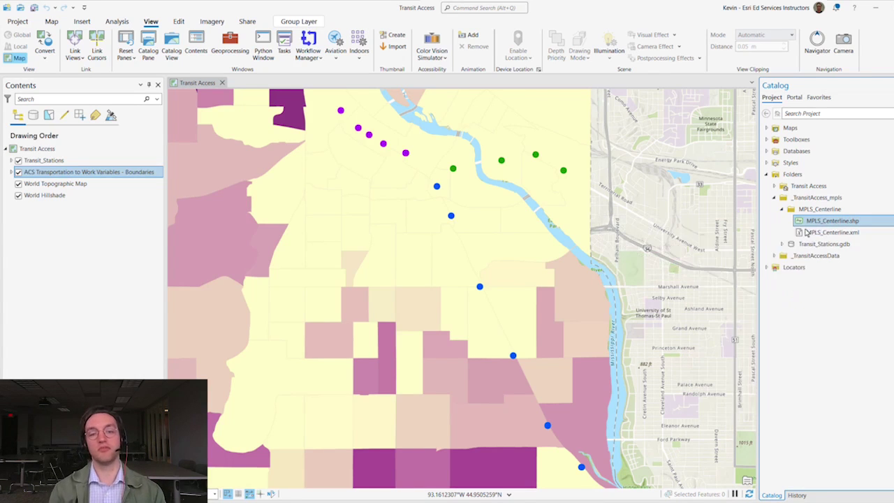
Step: Display the MPLS_Centerline shapefile's still-empty metadata in a catalog view
{"action": "right_click", "coordinate": [821, 220]}
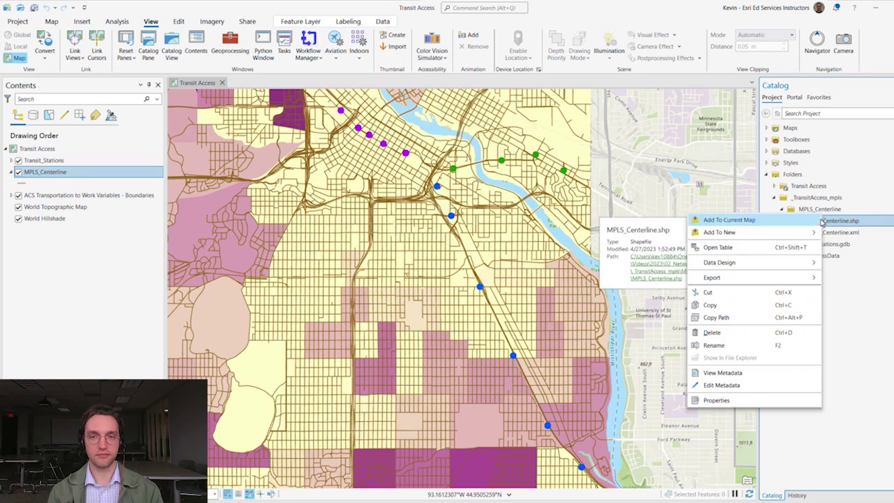
{"action": "left_click", "coordinate": [764, 373]}
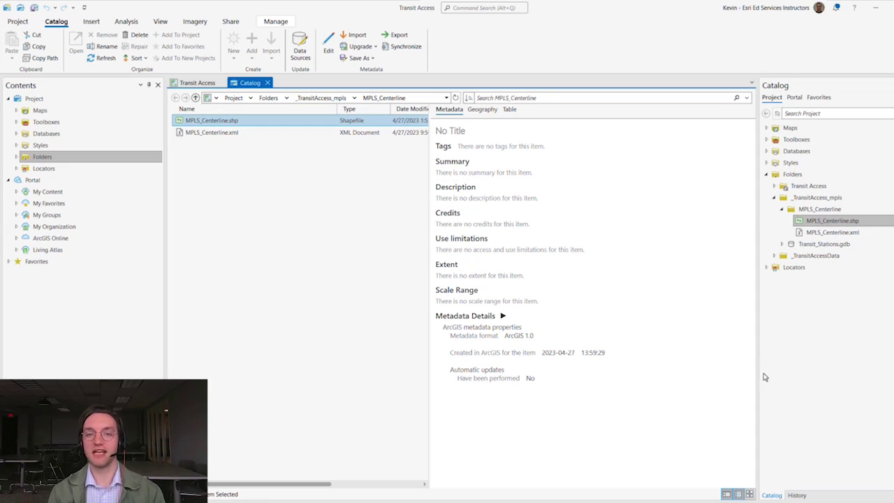
{"action": "left_click", "coordinate": [300, 132], "text": "shift"}
{"action": "left_click", "coordinate": [263, 124]}
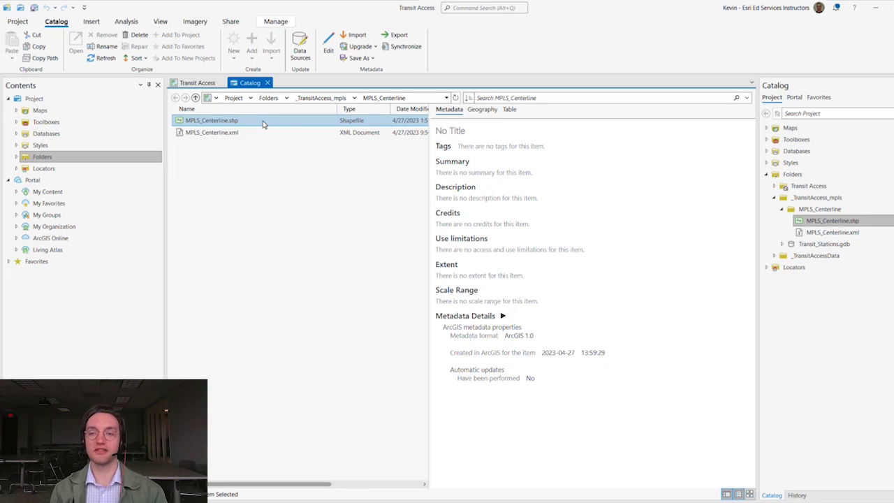
Step: Synchronize MPLS_Centerline.shp metadata, review the filled title, extent and fields, then start Import
{"action": "left_click", "coordinate": [402, 47]}
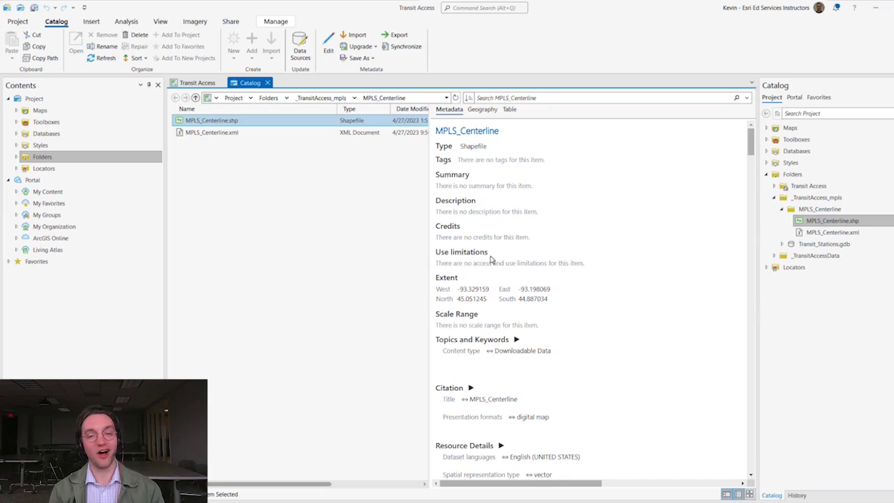
{"action": "scroll", "coordinate": [491, 259], "scroll_direction": "down", "scroll_amount": 5}
{"action": "scroll", "coordinate": [491, 259], "scroll_direction": "down", "scroll_amount": 8}
{"action": "scroll", "coordinate": [491, 260], "scroll_direction": "down", "scroll_amount": 10}
{"action": "scroll", "coordinate": [490, 260], "scroll_direction": "down", "scroll_amount": 10}
{"action": "scroll", "coordinate": [490, 260], "scroll_direction": "down", "scroll_amount": 2}
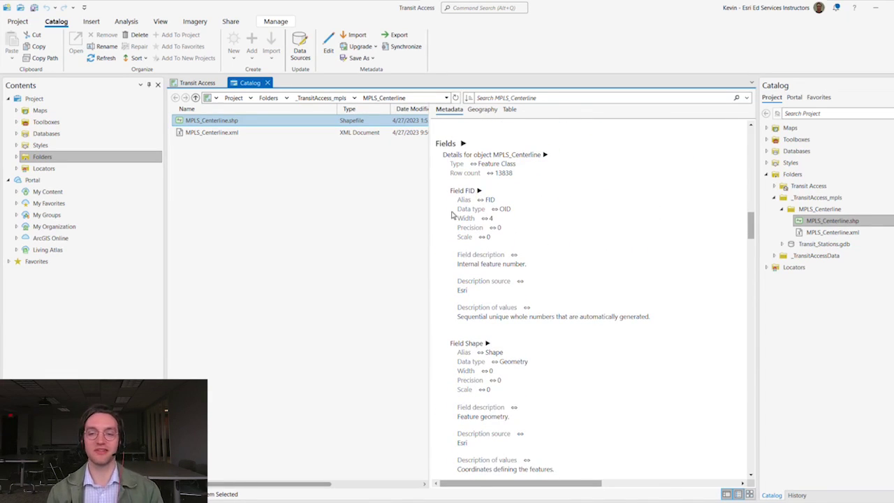
{"action": "scroll", "coordinate": [455, 215], "scroll_direction": "up", "scroll_amount": 2}
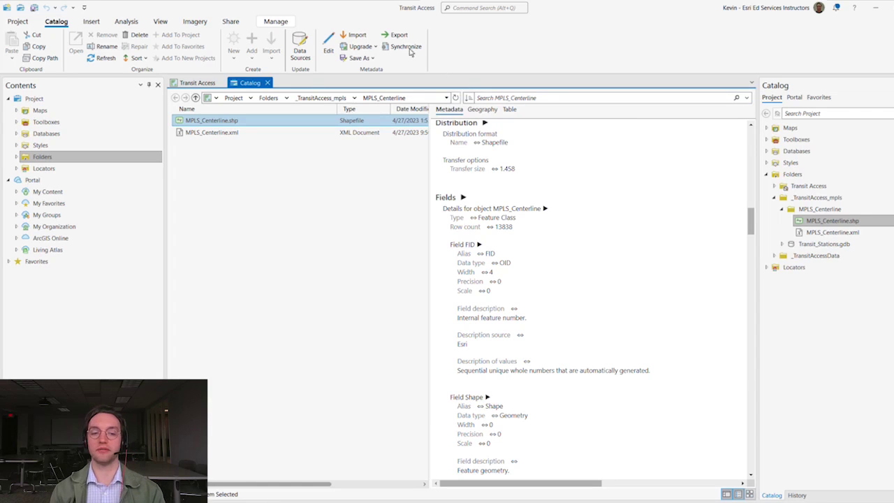
{"action": "left_click", "coordinate": [357, 35]}
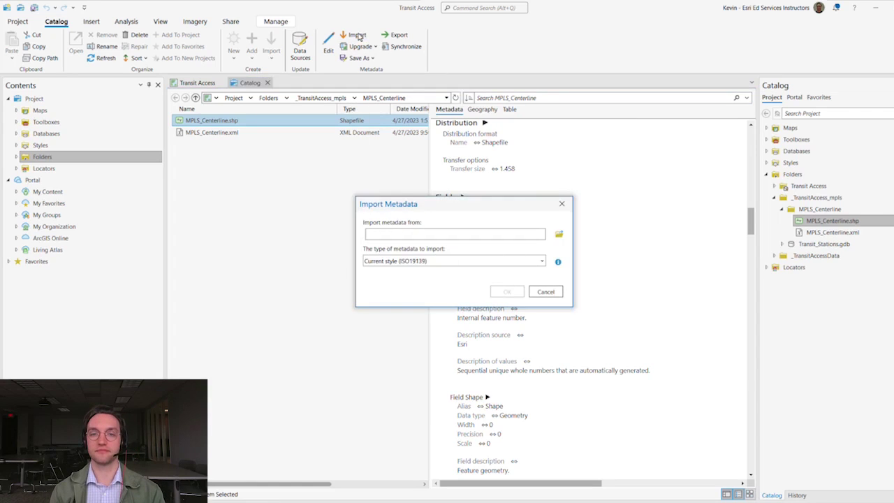
Step: Import metadata from _TransitAccess_mpls/MPLS_Centerline/MPLS_Centerline.xml, then return to the Transit Access map
{"action": "left_click", "coordinate": [558, 234]}
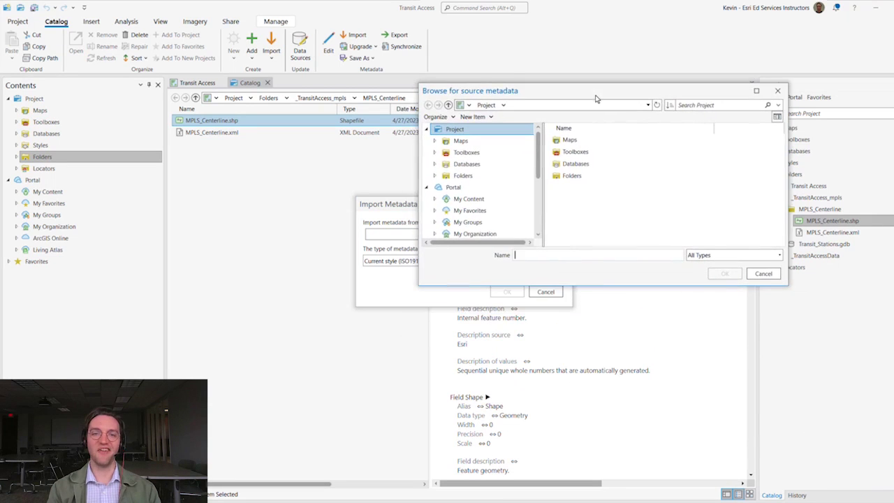
{"action": "left_click", "coordinate": [433, 175]}
{"action": "left_click", "coordinate": [486, 199]}
{"action": "double_click", "coordinate": [576, 140]}
{"action": "left_click", "coordinate": [578, 152]}
{"action": "left_click", "coordinate": [725, 273]}
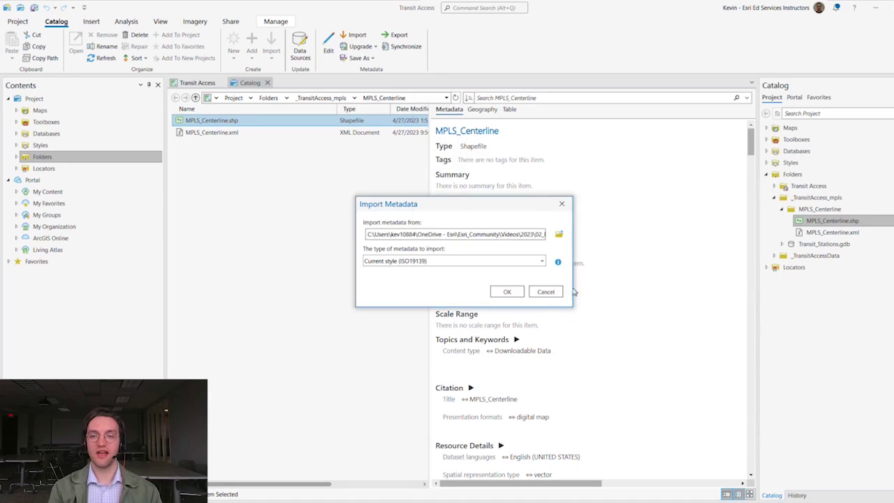
{"action": "left_click", "coordinate": [507, 291]}
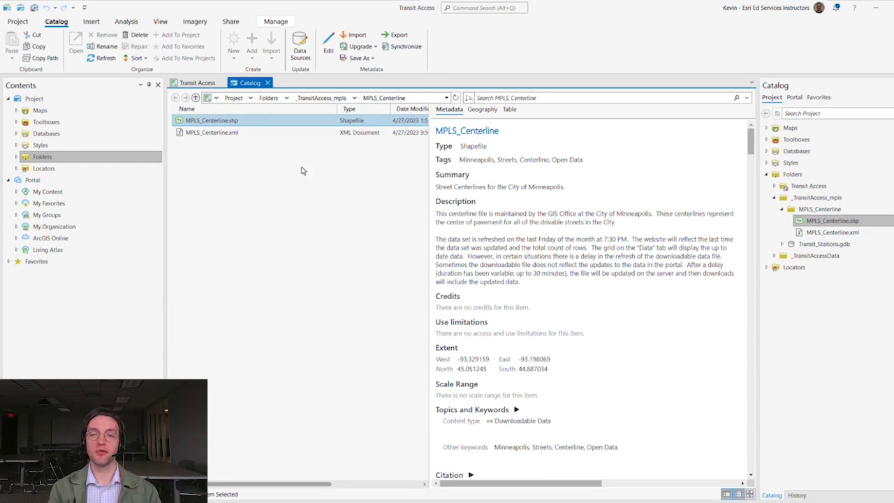
{"action": "left_click", "coordinate": [198, 82]}
{"action": "left_click", "coordinate": [231, 44]}
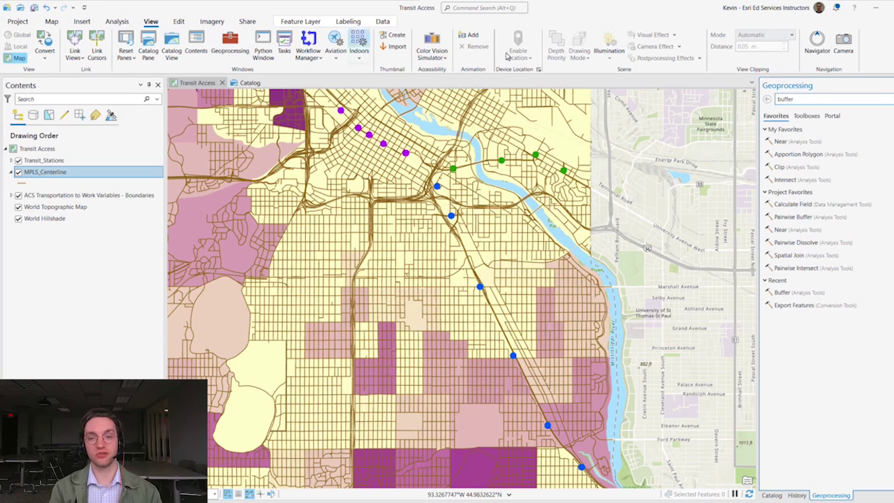
Step: Copy the MPLS_Centerline shapefile into Default.gdb as MPLS_Centerline using Feature Class To Feature Class
{"action": "double_click", "coordinate": [807, 98]}
{"action": "type", "text": "featu"}
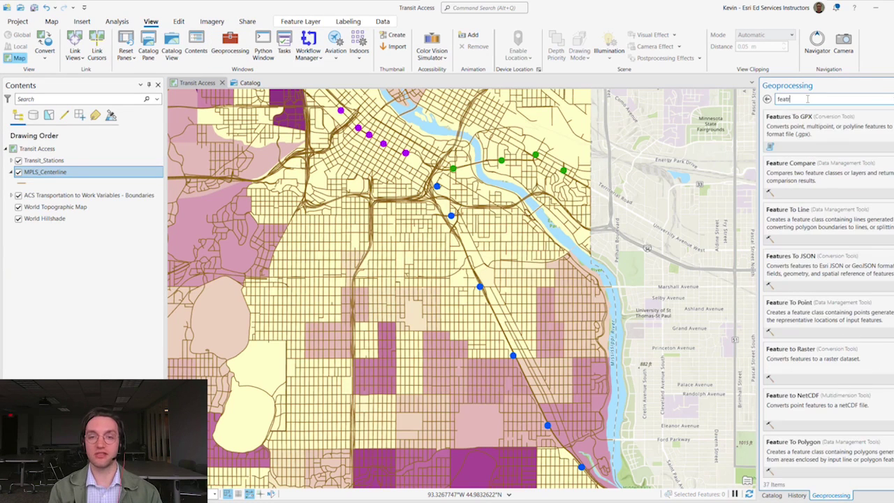
{"action": "type", "text": "re class to"}
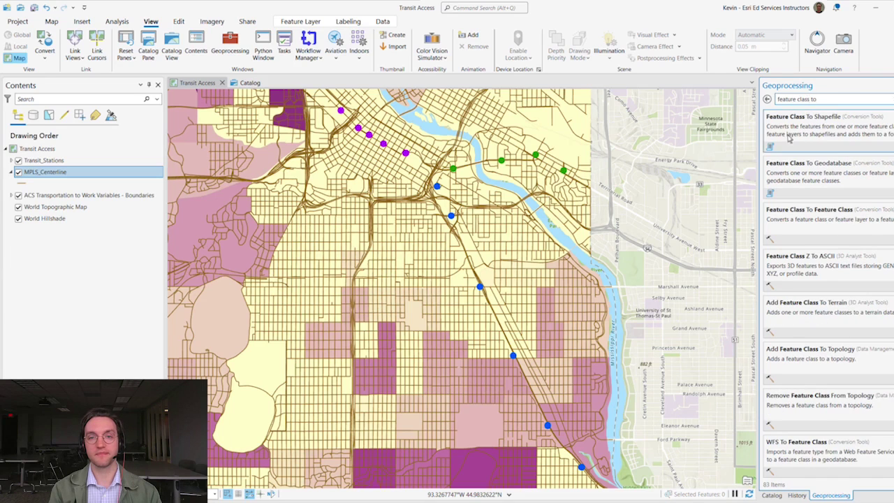
{"action": "left_click", "coordinate": [810, 210]}
{"action": "left_click", "coordinate": [884, 159]}
{"action": "left_click", "coordinate": [824, 172]}
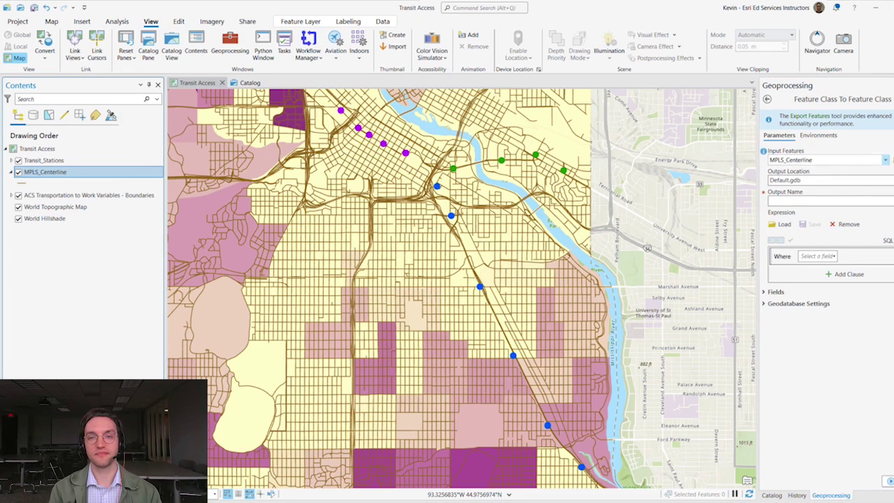
{"action": "type", "text": "MPLS_Centerline"}
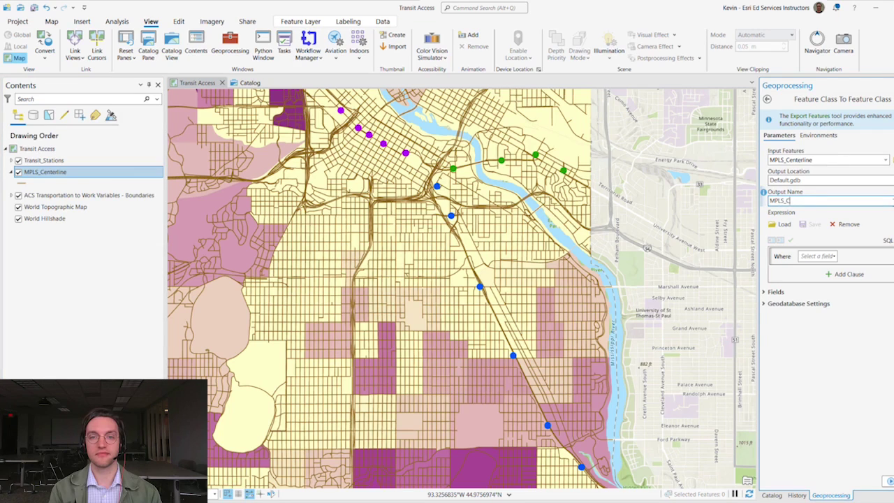
{"action": "left_click", "coordinate": [888, 480]}
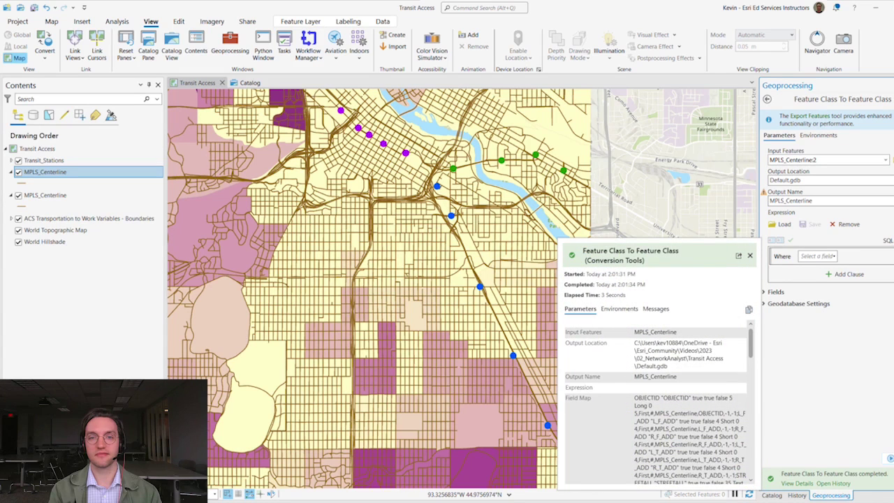
{"action": "left_click", "coordinate": [772, 495]}
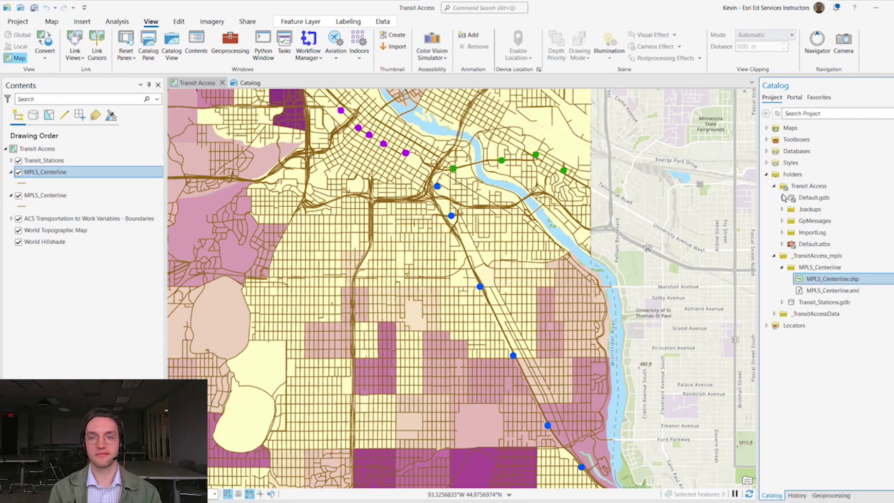
Step: Open the Default.gdb MPLS_Centerline feature class's metadata for editing
{"action": "left_click", "coordinate": [782, 197]}
{"action": "right_click", "coordinate": [813, 221]}
{"action": "left_click", "coordinate": [765, 223]}
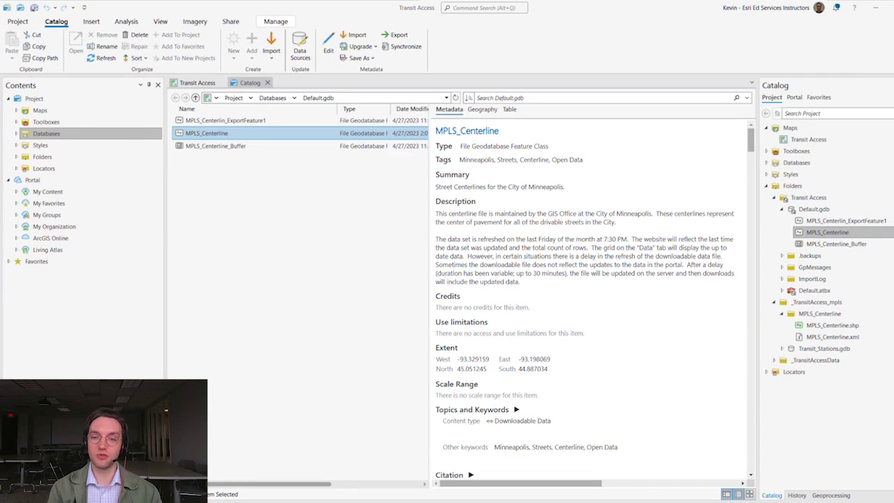
{"action": "left_click", "coordinate": [326, 56]}
Step: Prepend a separate provenance paragraph citing the Minneapolis Centerline Shapefile, accessed 4/27/2023, and save
{"action": "left_click", "coordinate": [271, 402]}
{"action": "type", "text": "This feature class was creat"}
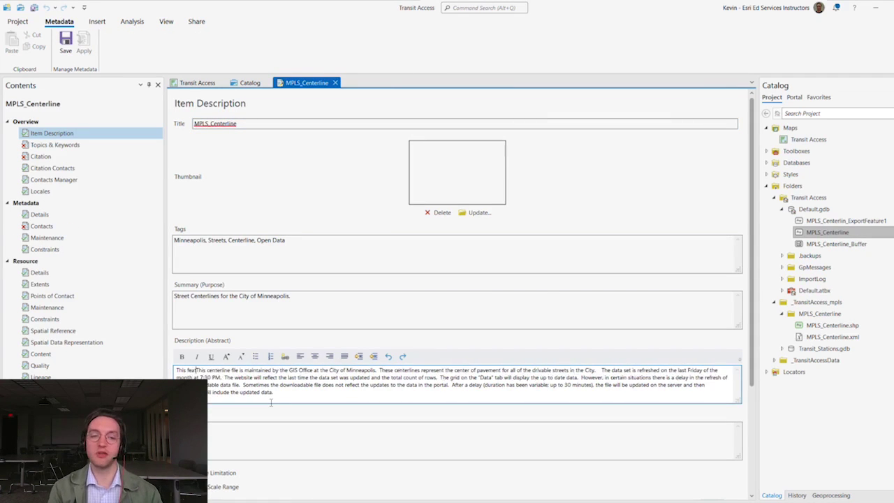
{"action": "type", "text": "ed"}
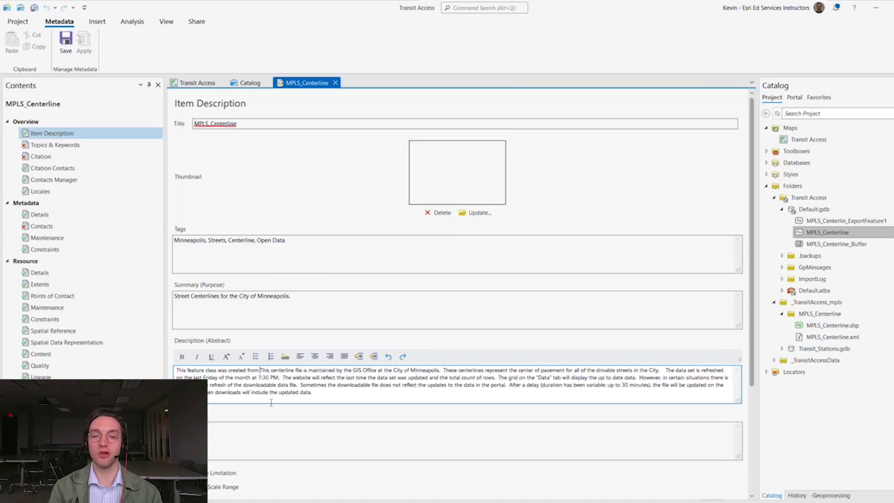
{"action": "type", "text": " from the Minneapolis Centerline Sh"}
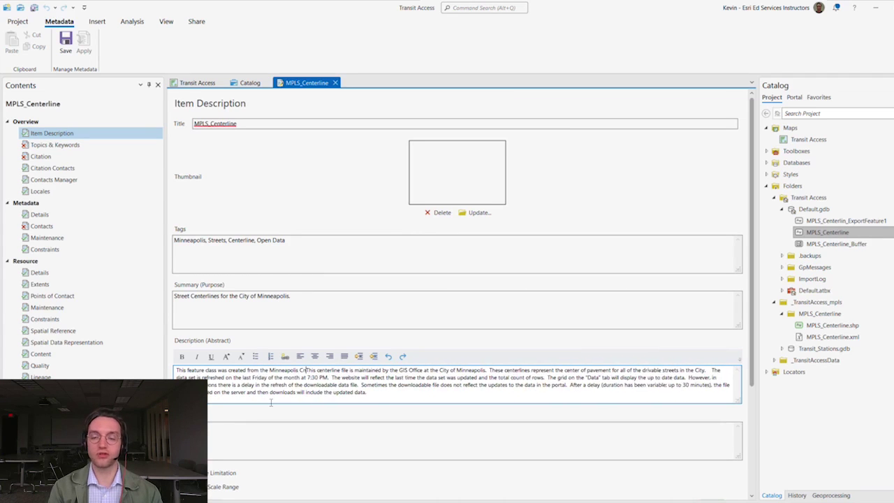
{"action": "type", "text": "apefile descr"}
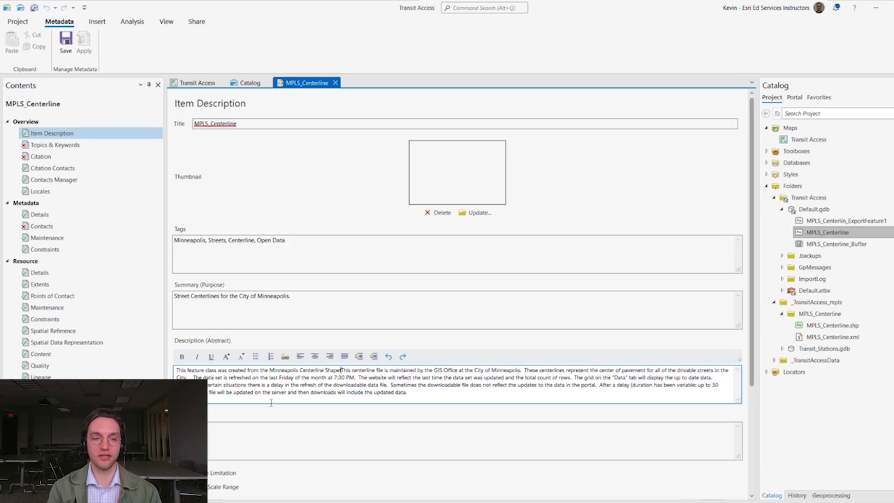
{"action": "type", "text": "ibed below as accessed on 4/27/2023."}
{"action": "key", "text": "Return"}
{"action": "key", "text": "Return"}
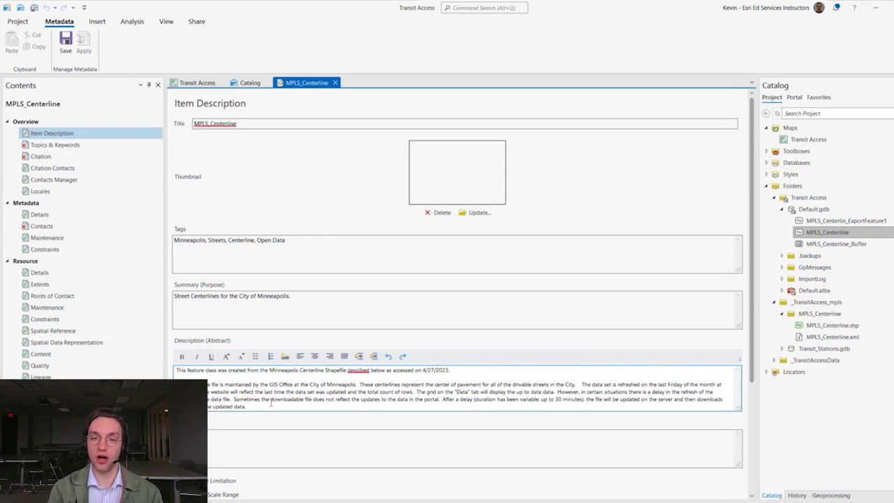
{"action": "left_click", "coordinate": [66, 40]}
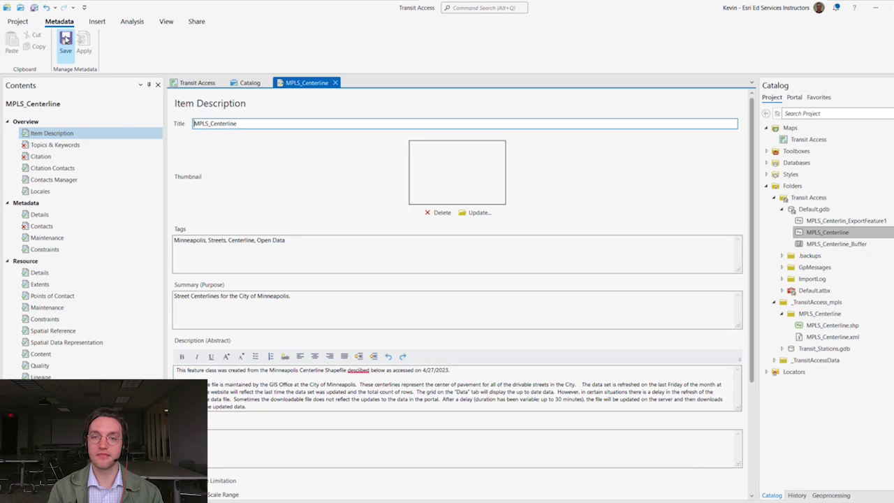
{"action": "left_click", "coordinate": [335, 83]}
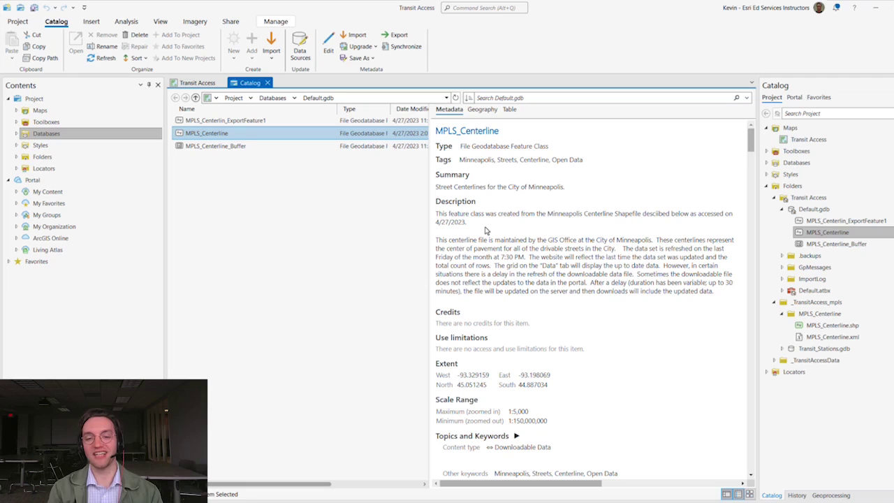